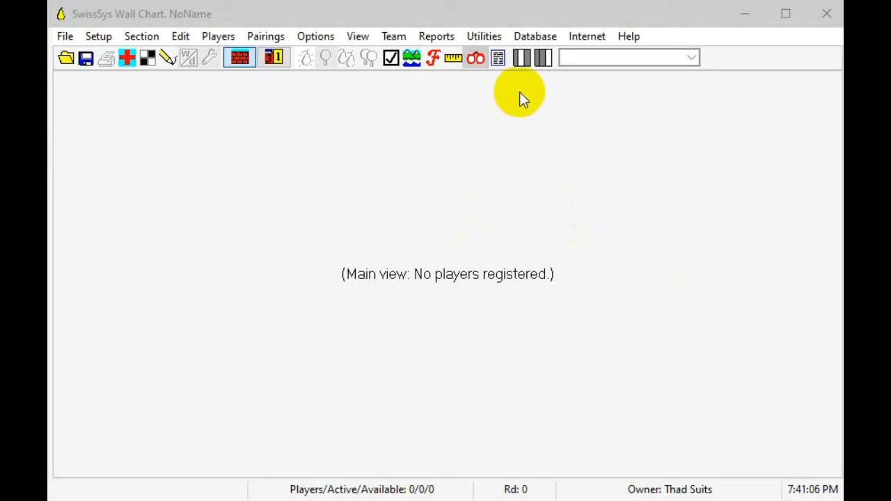
# Step: Set up the USCF database with the Database Wizard, using the All Ratings folder inside D:\ASw\USCFList
pyautogui.click(534, 36)
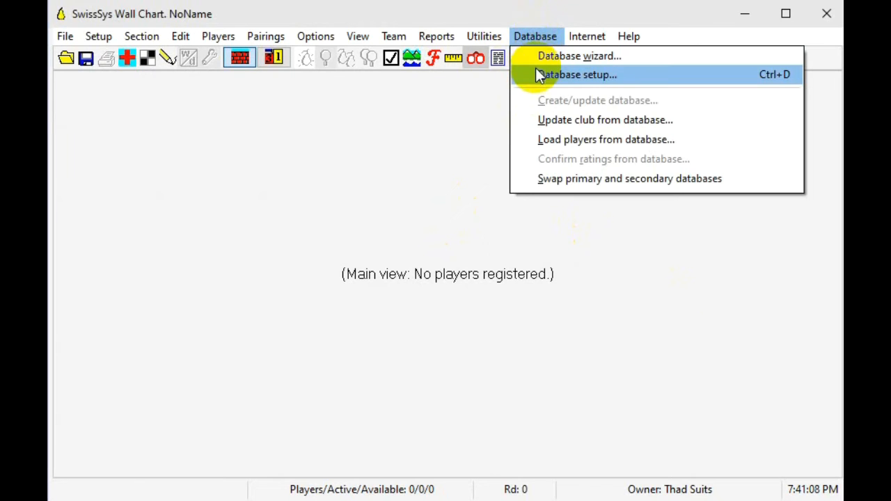
pyautogui.click(545, 56)
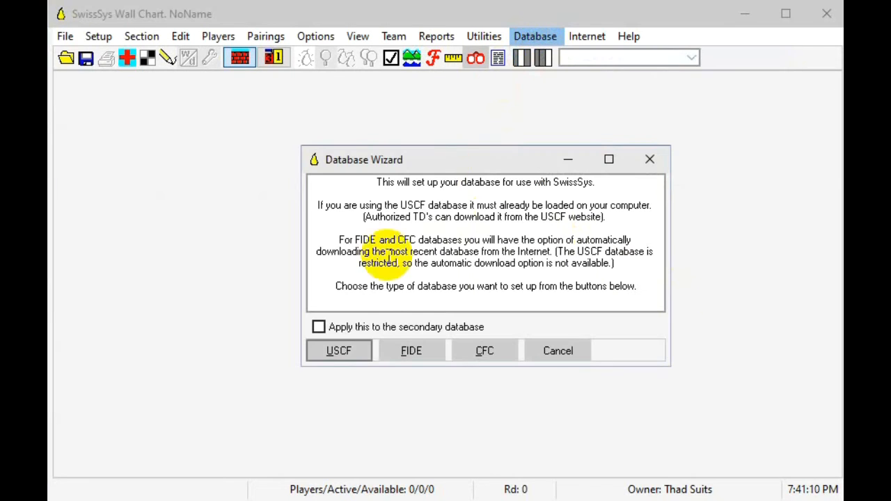
pyautogui.click(348, 351)
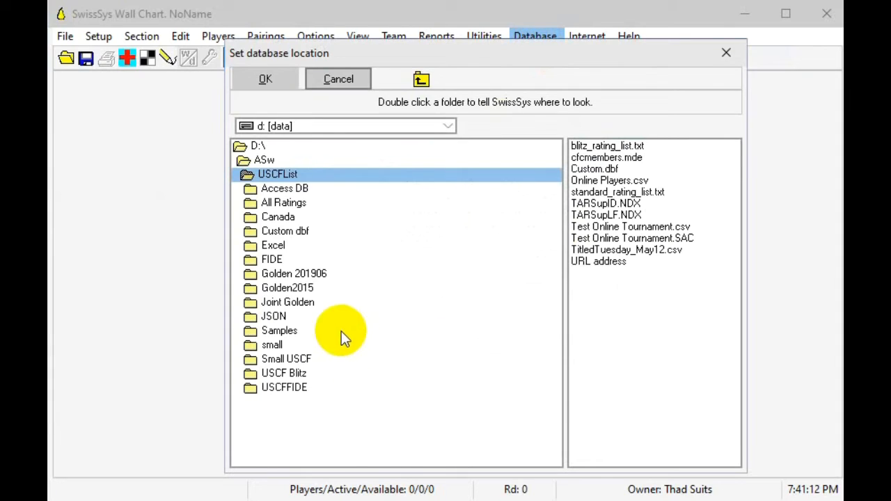
pyautogui.doubleClick(281, 204)
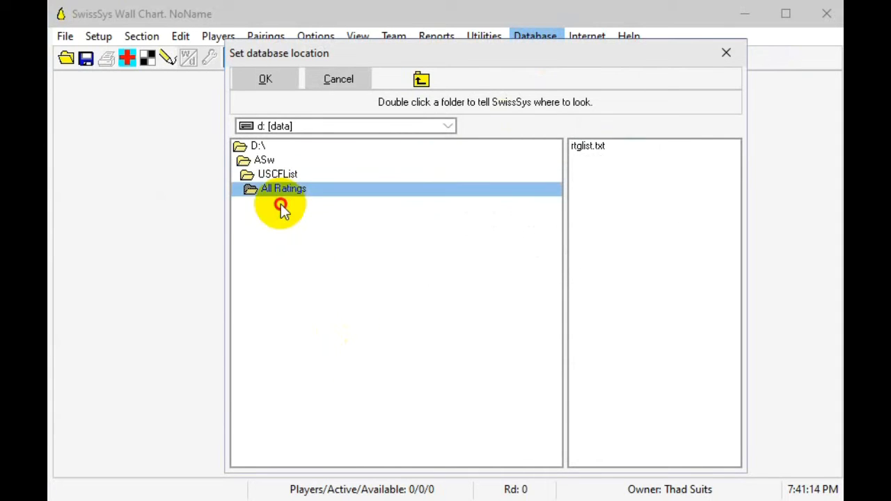
pyautogui.click(271, 79)
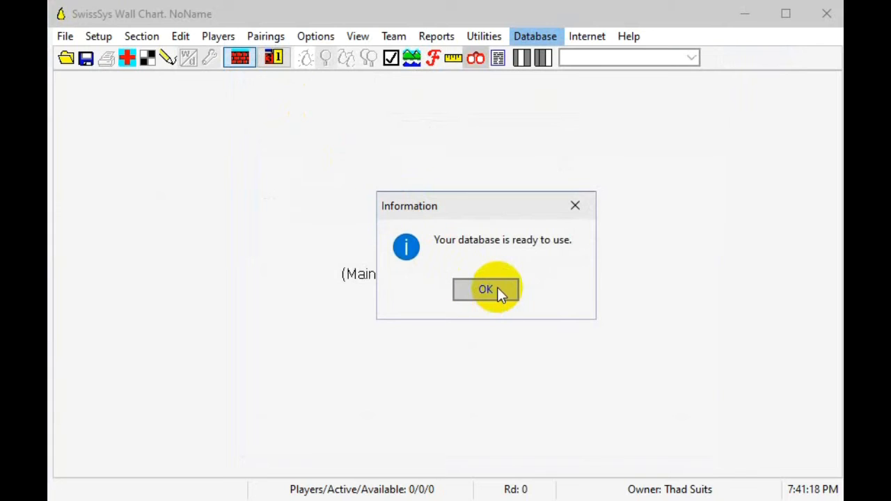
pyautogui.click(497, 287)
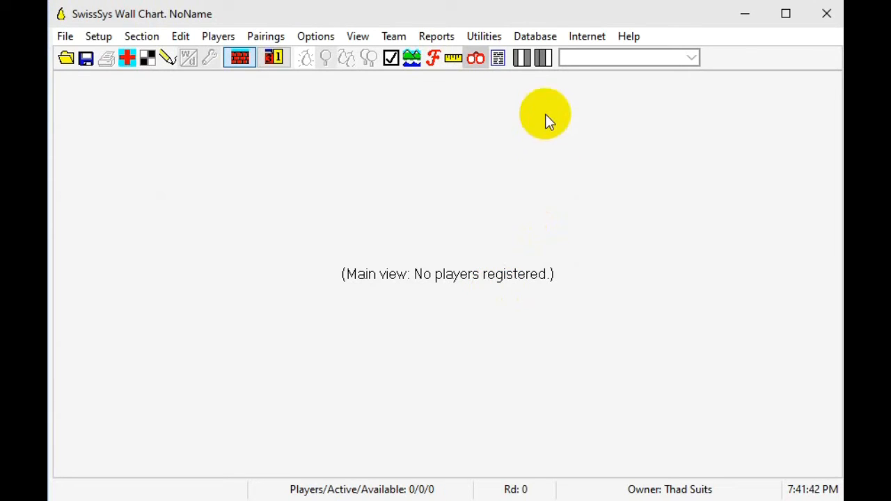
# Step: In the database setup, choose Pittman.xls from the Samples folder as the primary database file
pyautogui.click(536, 37)
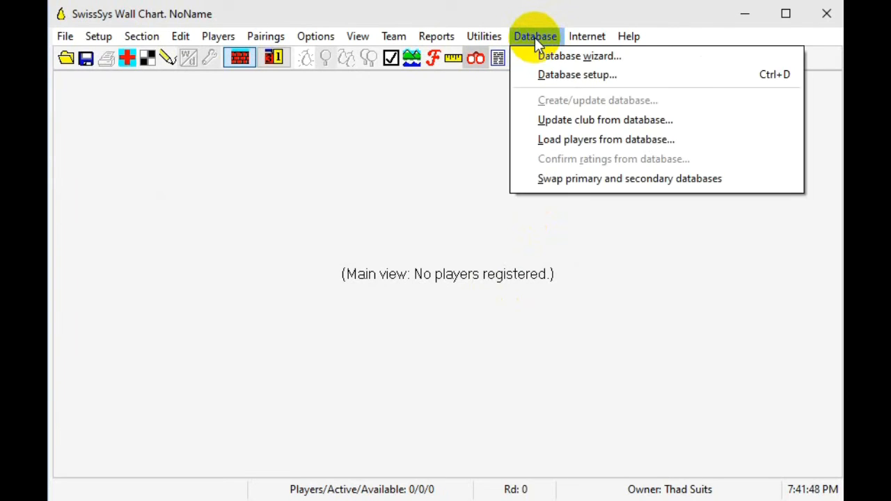
pyautogui.click(542, 75)
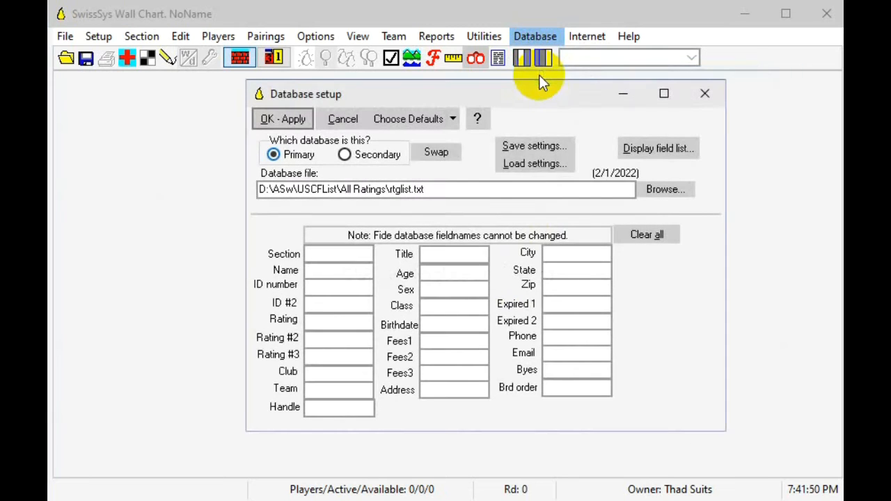
pyautogui.click(665, 190)
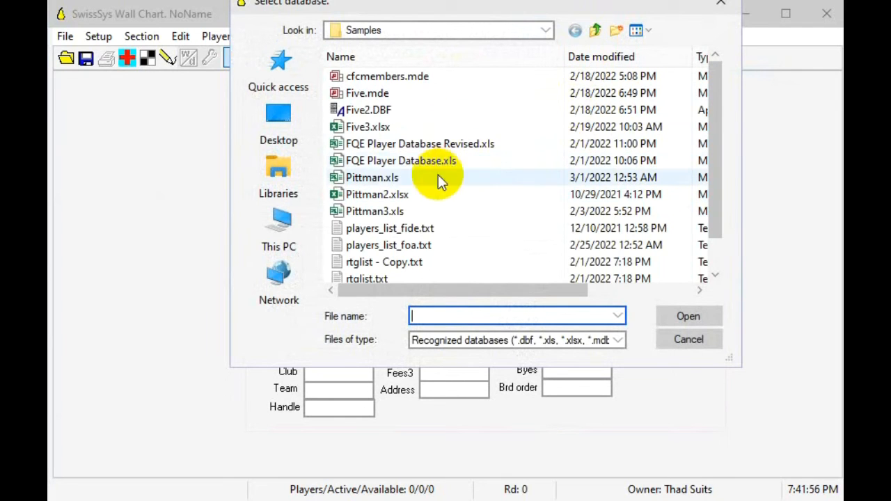
pyautogui.click(384, 178)
pyautogui.doubleClick(385, 178)
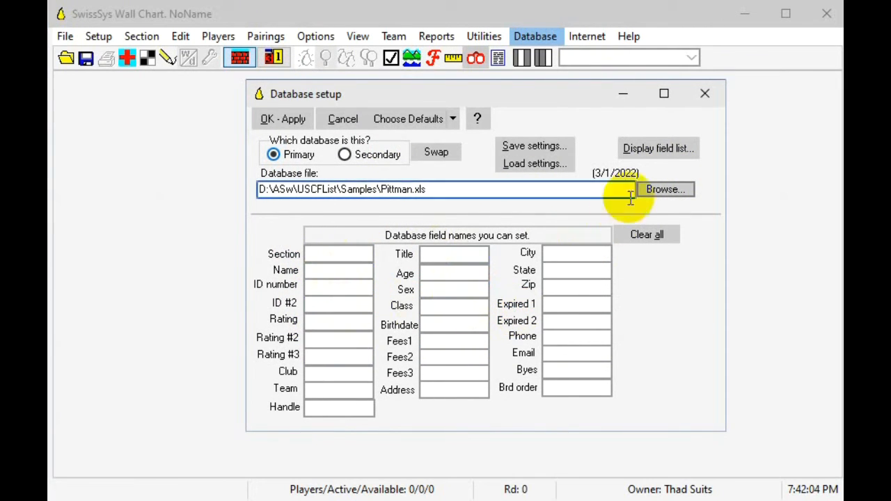
# Step: Have the database field names guessed from the file's field list, and apply the database setup
pyautogui.click(655, 151)
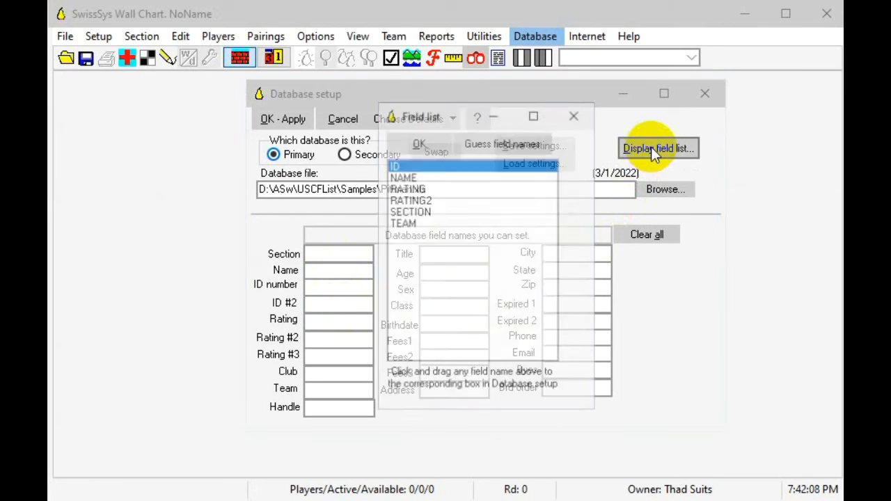
pyautogui.click(494, 142)
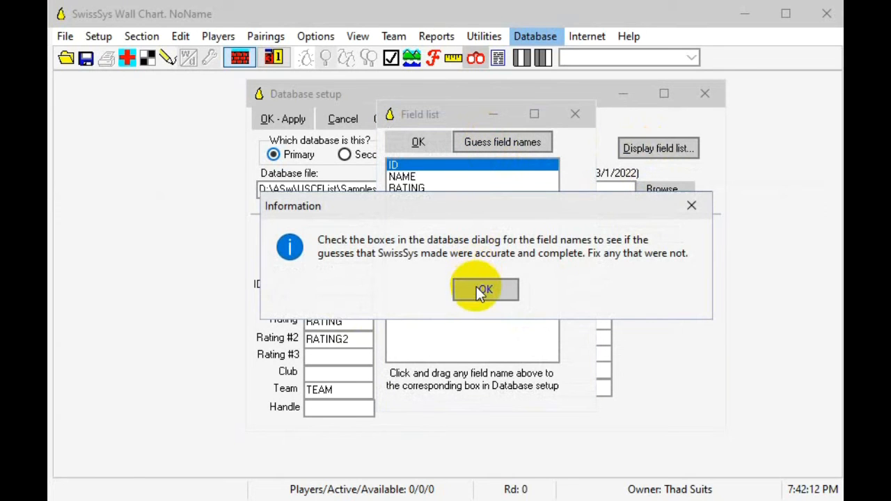
pyautogui.click(480, 293)
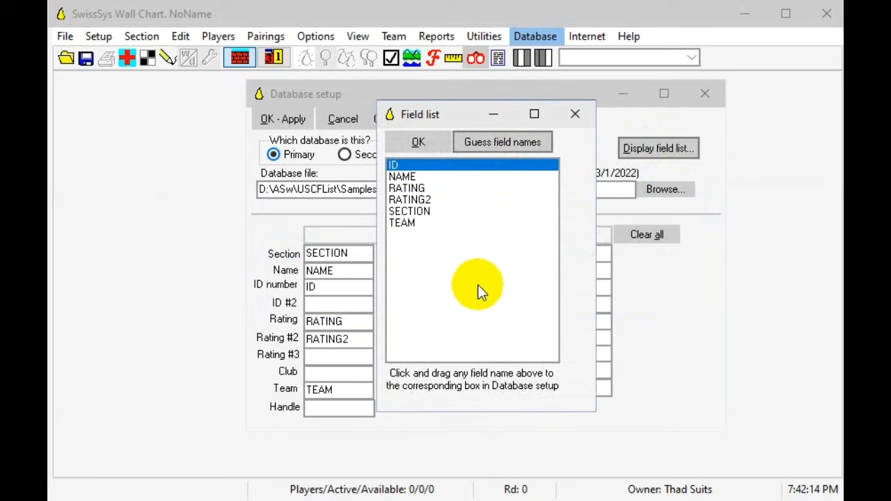
pyautogui.click(417, 144)
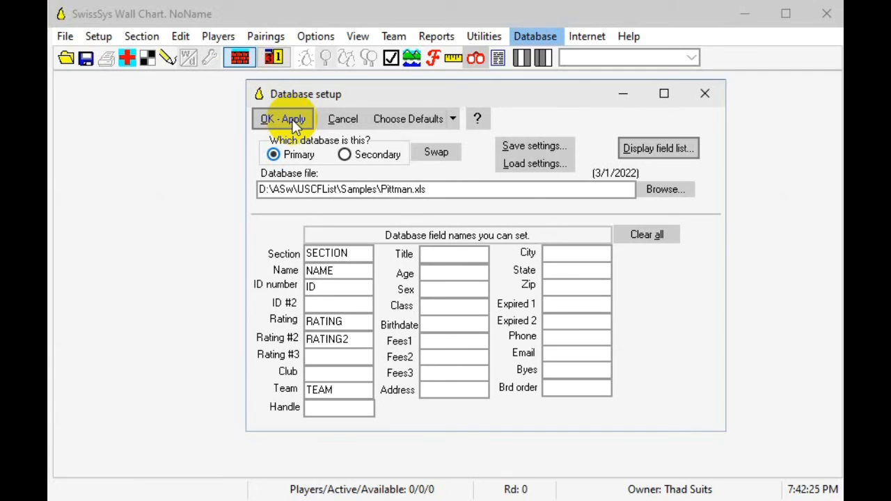
pyautogui.click(295, 126)
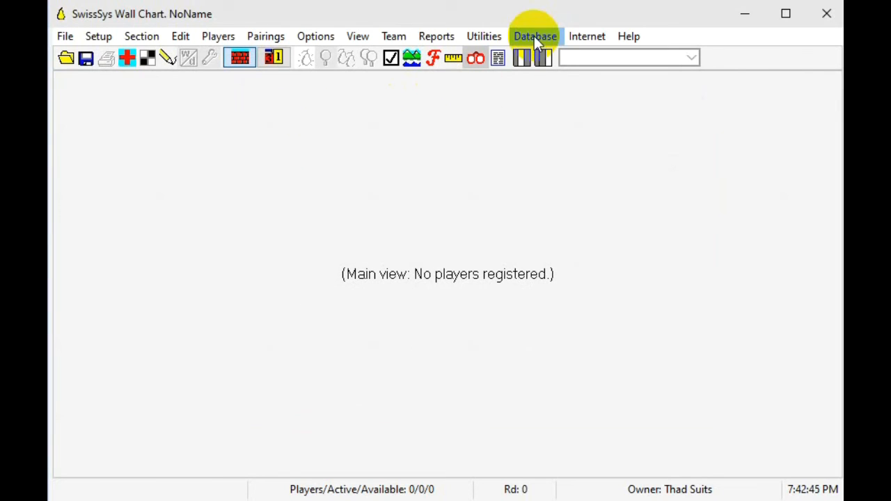
# Step: Load players from the primary database for all sections at once, creating sections automatically, and display the open section
pyautogui.click(534, 36)
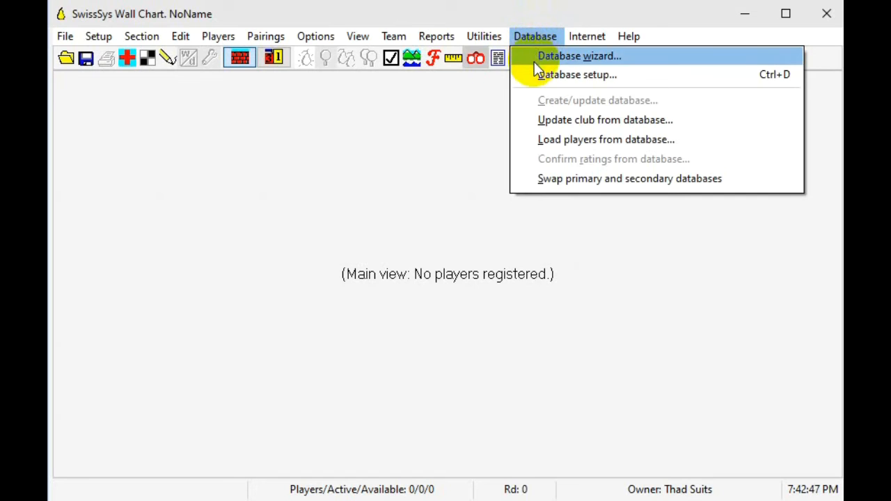
pyautogui.click(550, 140)
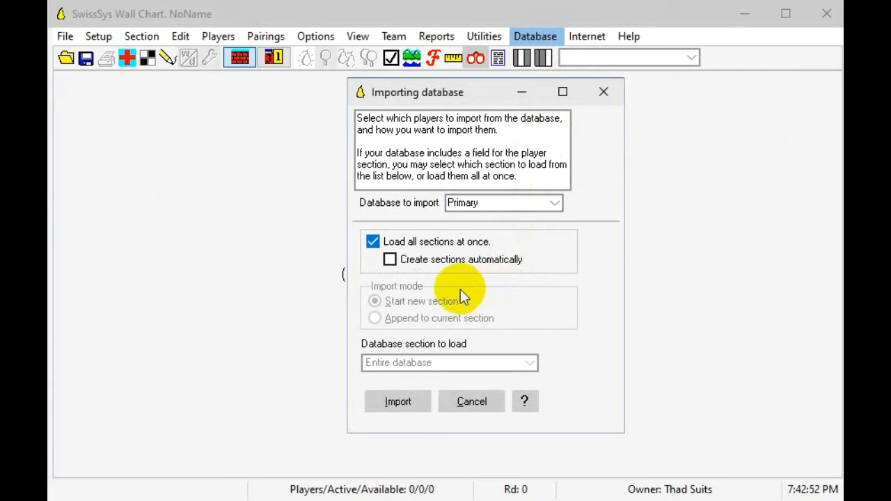
pyautogui.click(390, 259)
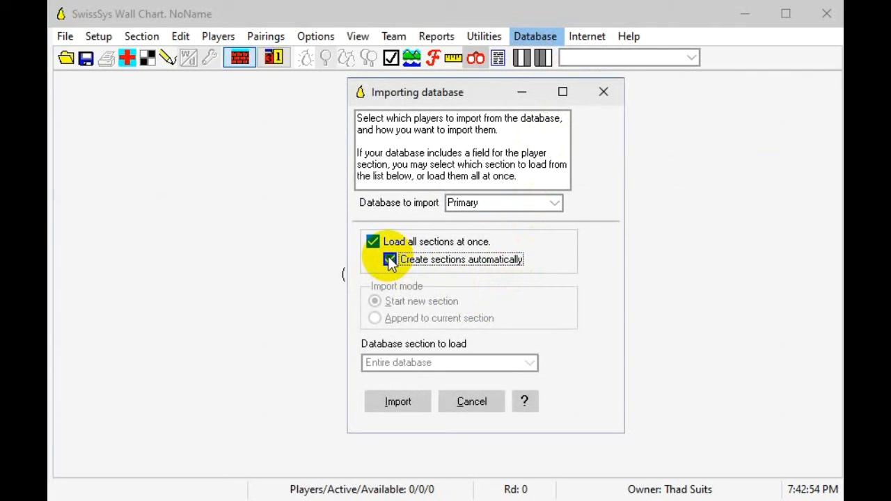
pyautogui.click(398, 404)
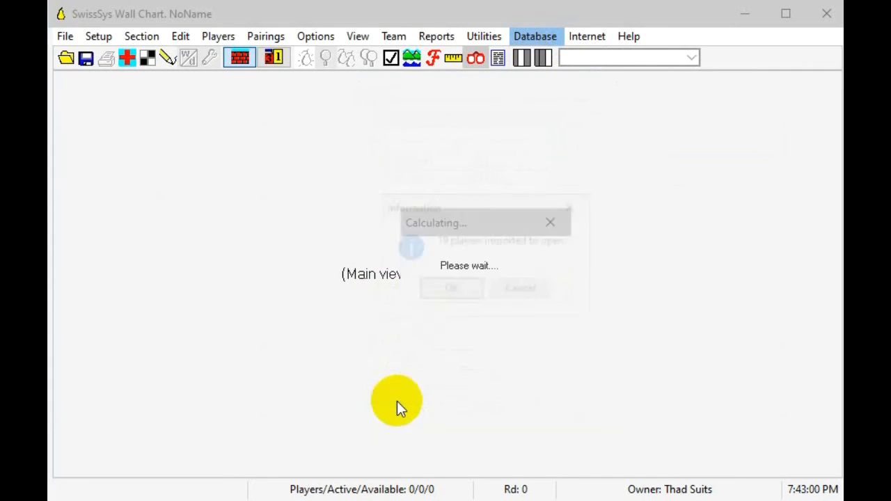
pyautogui.click(469, 285)
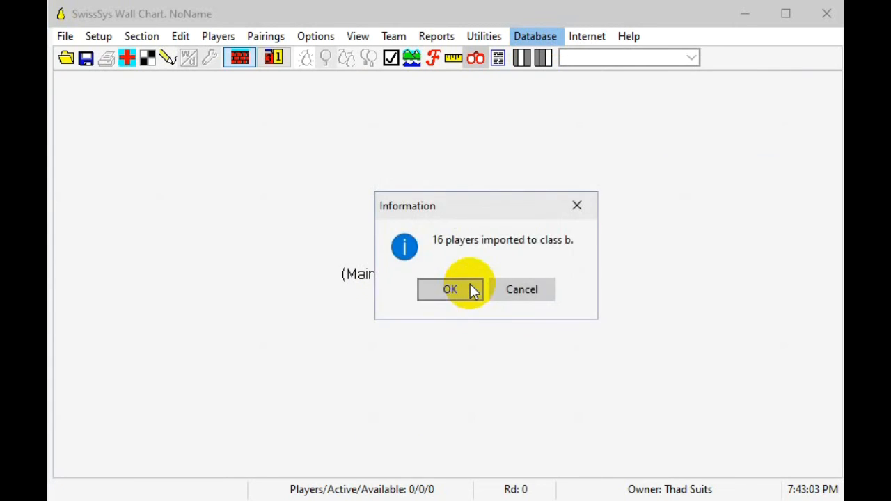
pyautogui.click(470, 286)
pyautogui.click(468, 289)
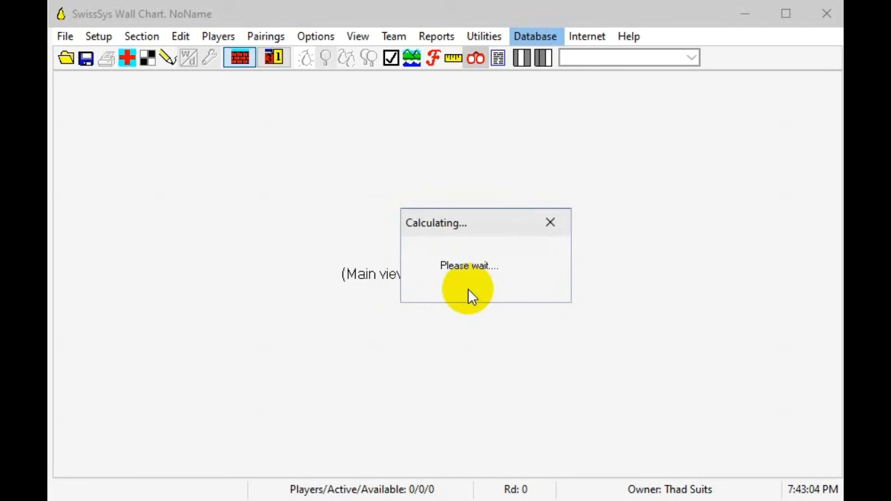
pyautogui.click(468, 289)
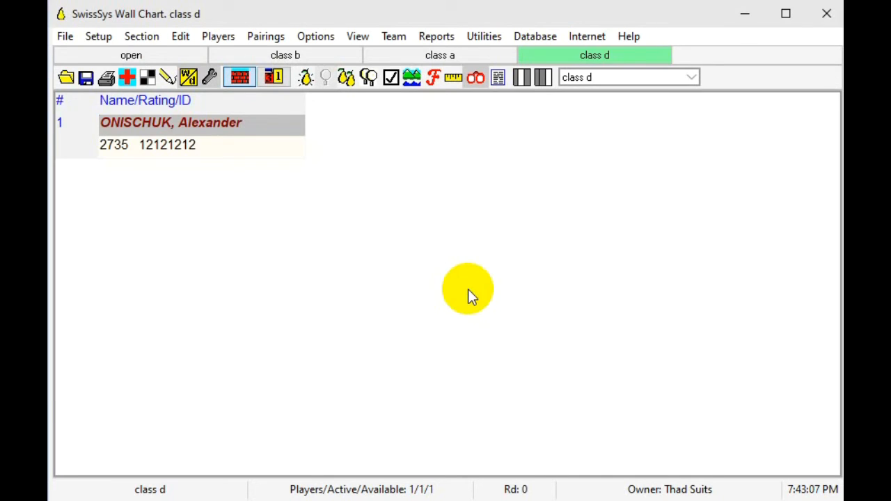
pyautogui.click(132, 54)
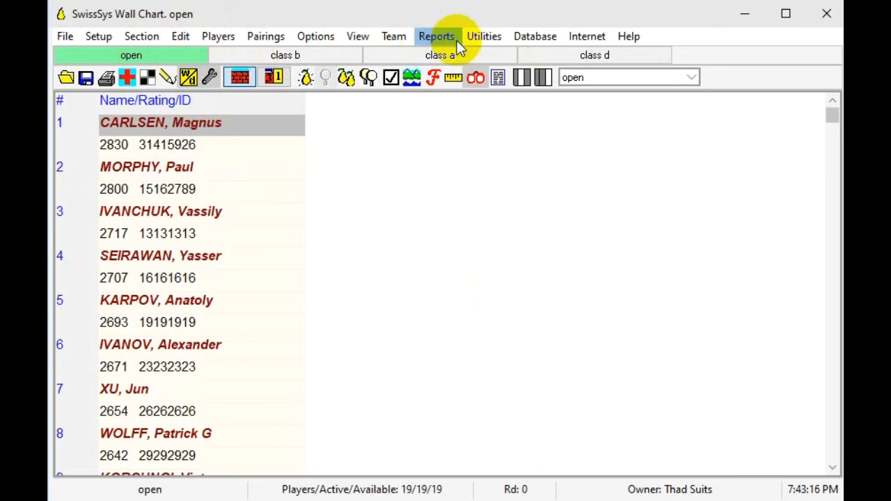
pyautogui.click(524, 37)
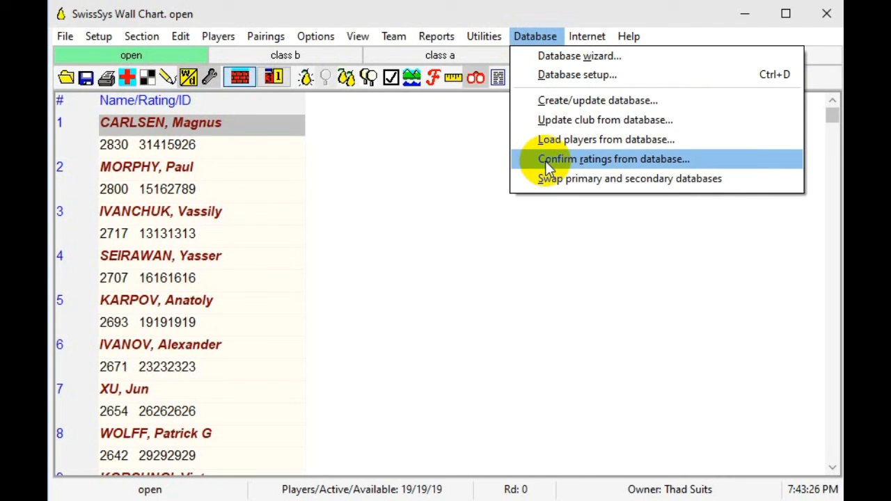
pyautogui.click(403, 12)
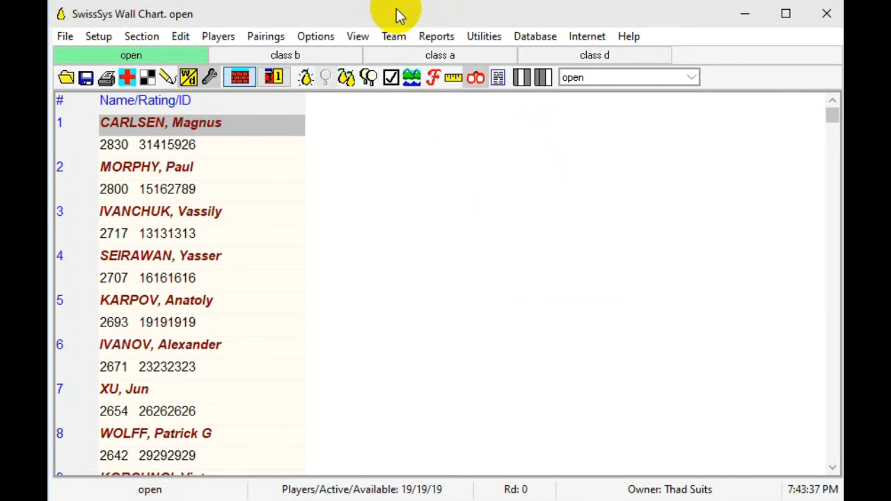
pyautogui.click(67, 38)
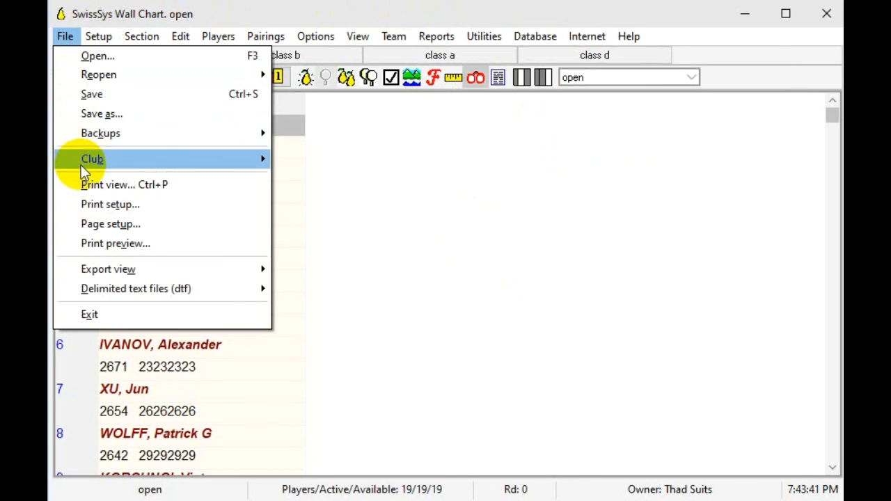
pyautogui.moveTo(90, 167)
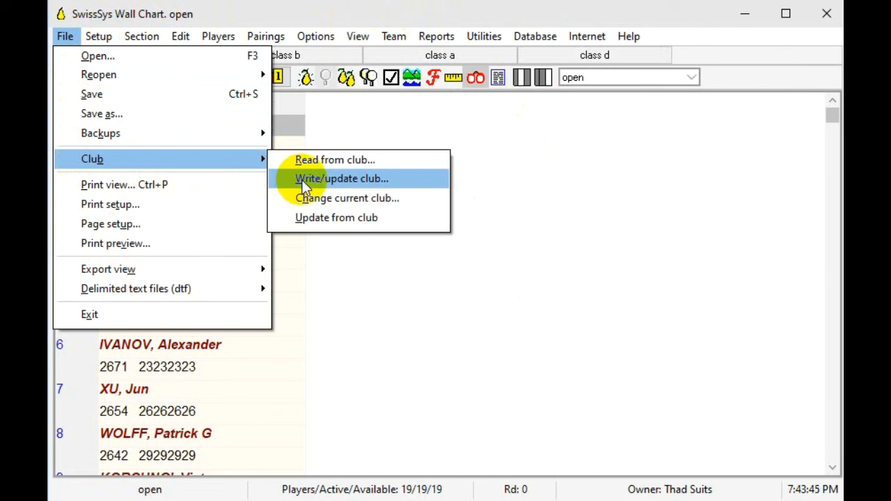
pyautogui.click(221, 156)
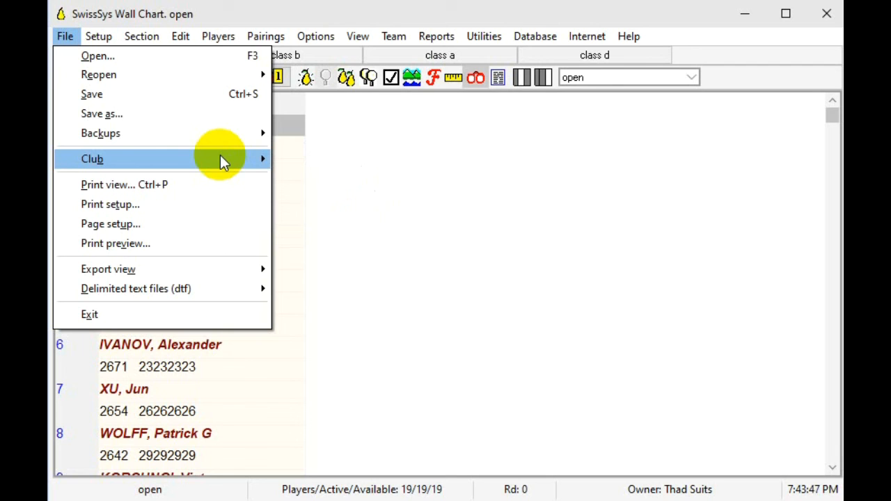
pyautogui.click(387, 127)
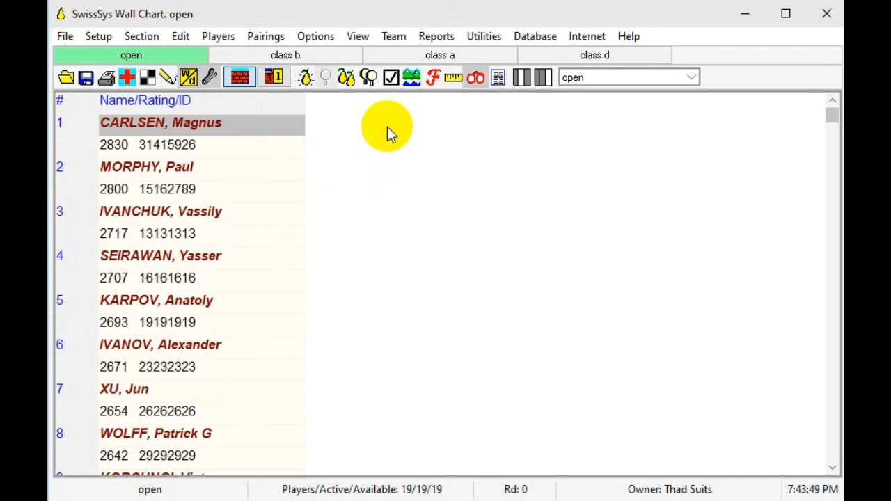